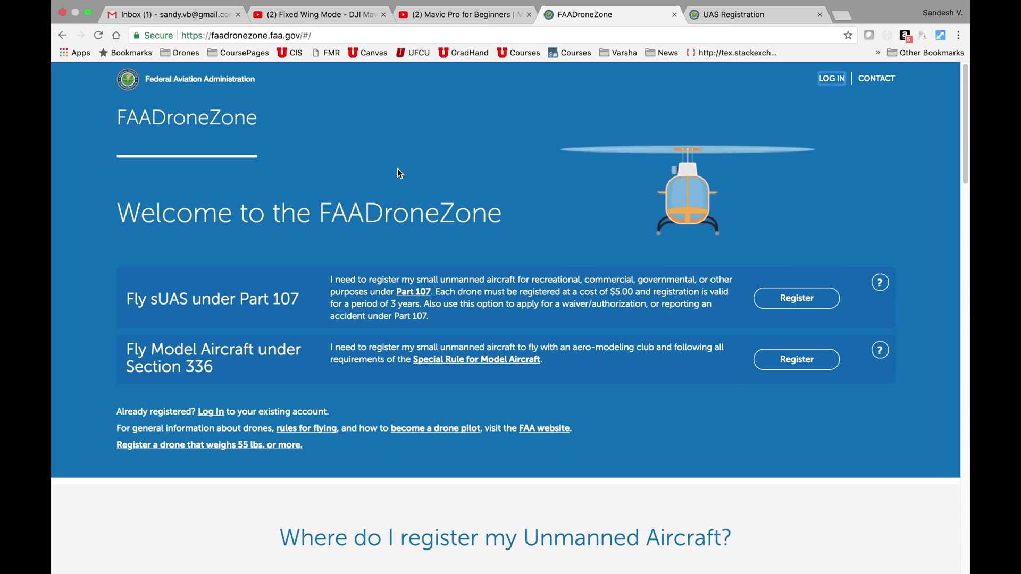
# - Select the FAADroneZone web address in the address bar and dismiss its suggestions
pyautogui.click(242, 35)
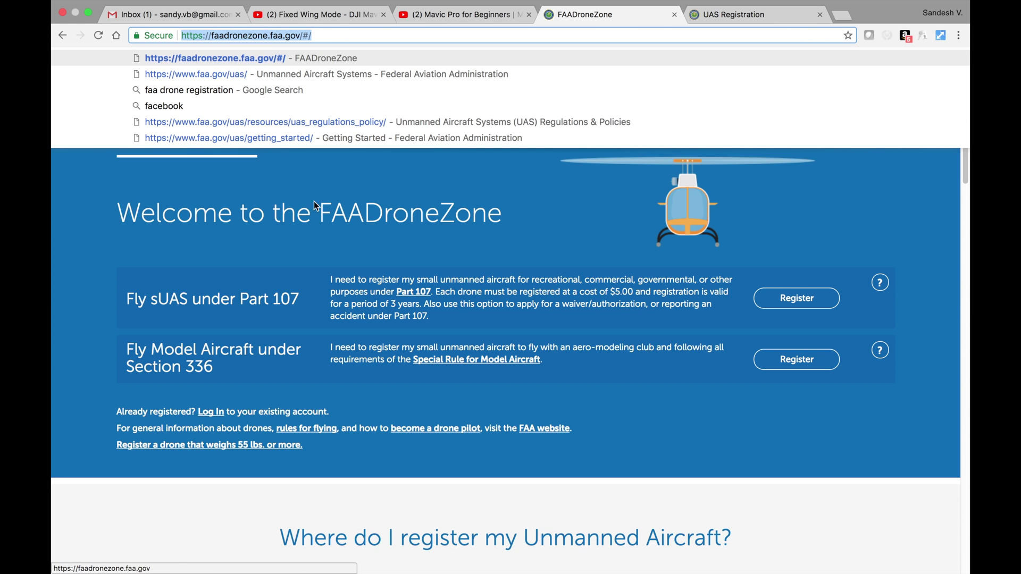
pyautogui.click(317, 162)
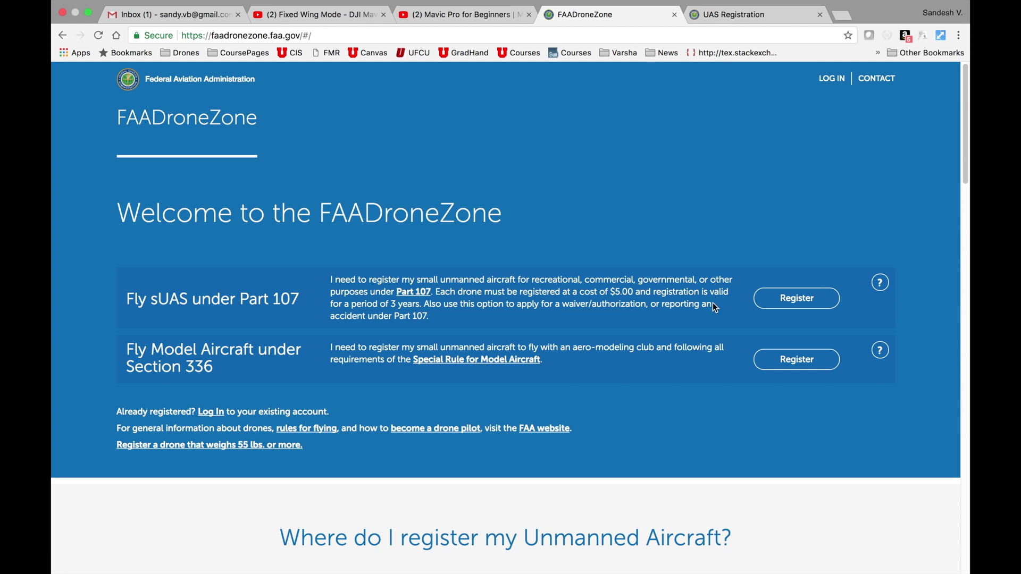
# - Start Part 107 registration and submit the new account's email and matching passwords
pyautogui.click(796, 297)
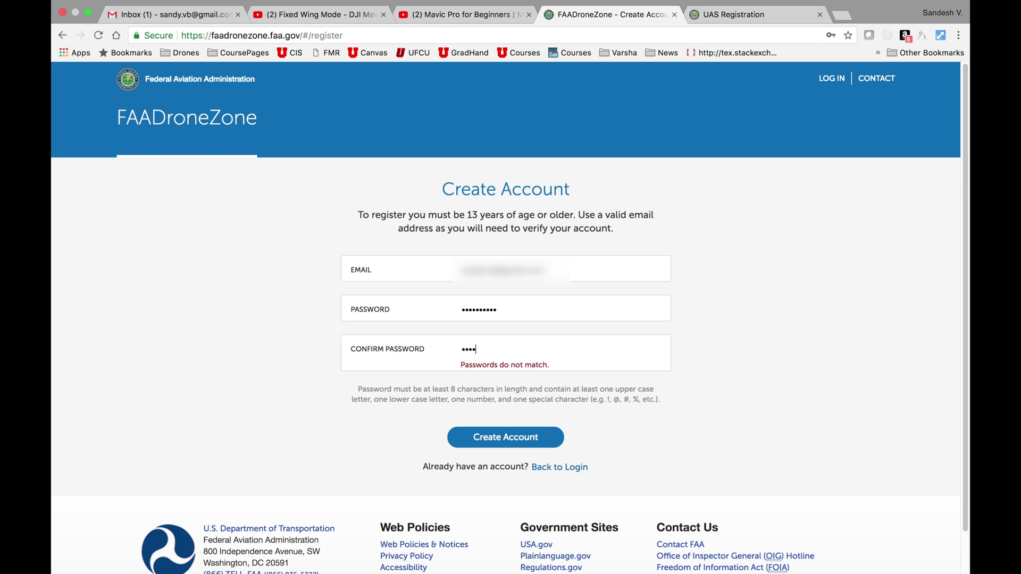
pyautogui.write('******')
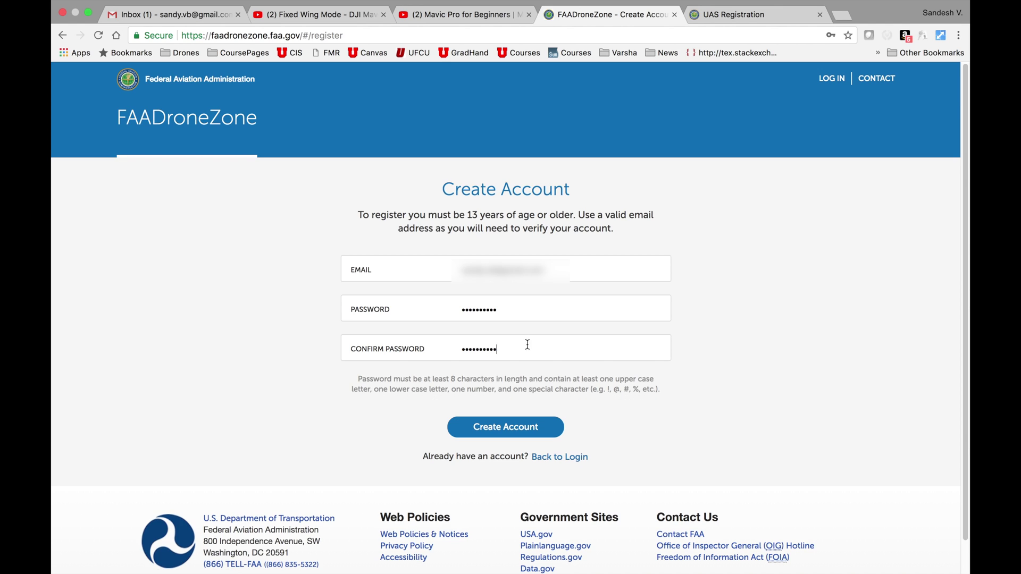
pyautogui.click(529, 428)
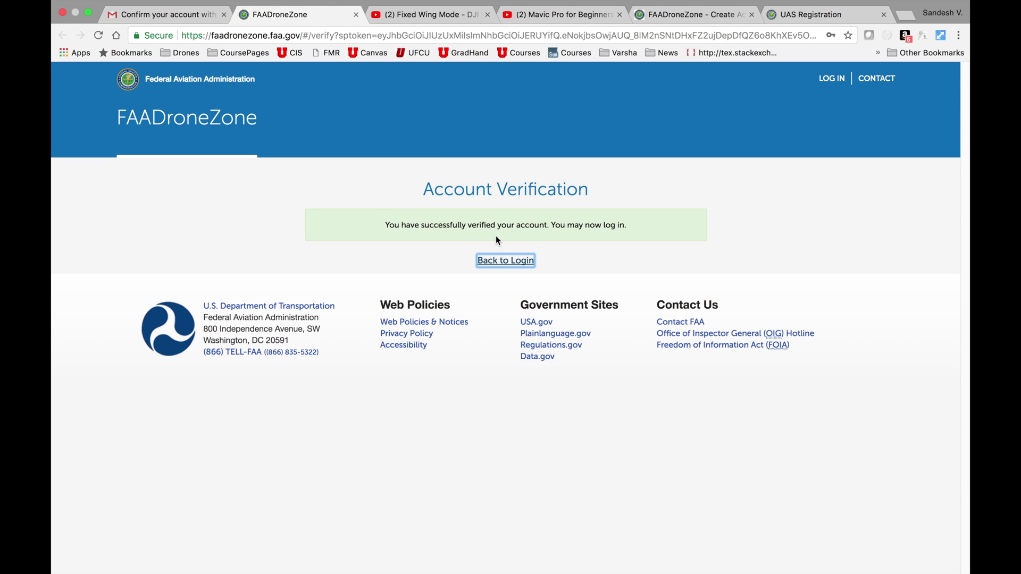
# - Return to the registration tab, go back to login, and accept the System Use Notice
pyautogui.press('super+5')
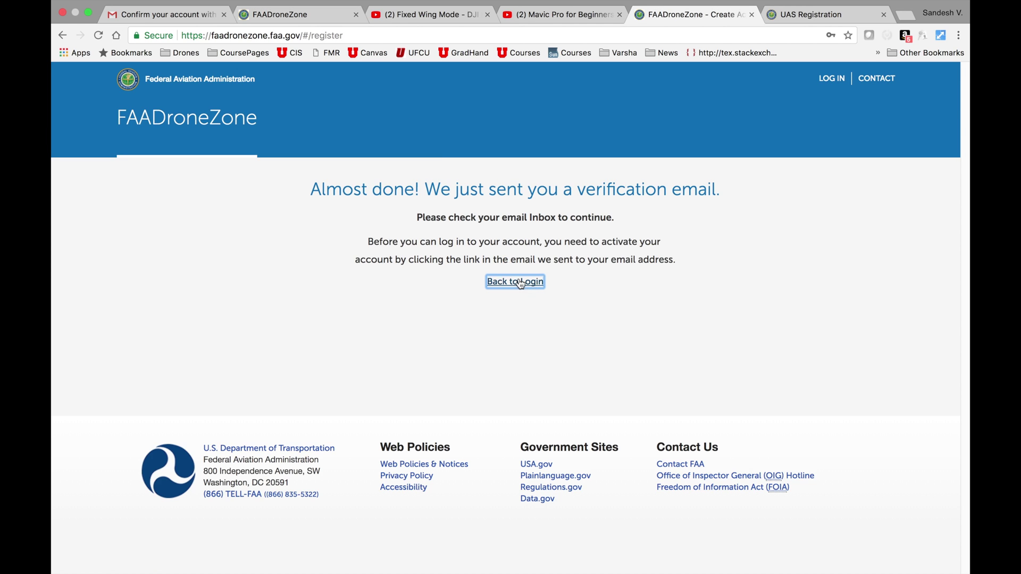
pyautogui.click(519, 281)
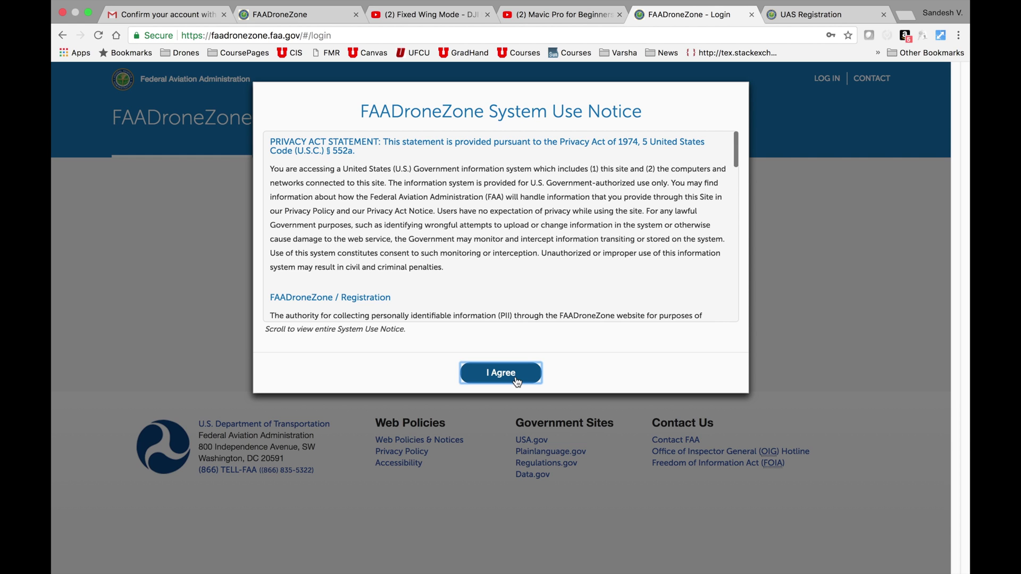
pyautogui.click(517, 381)
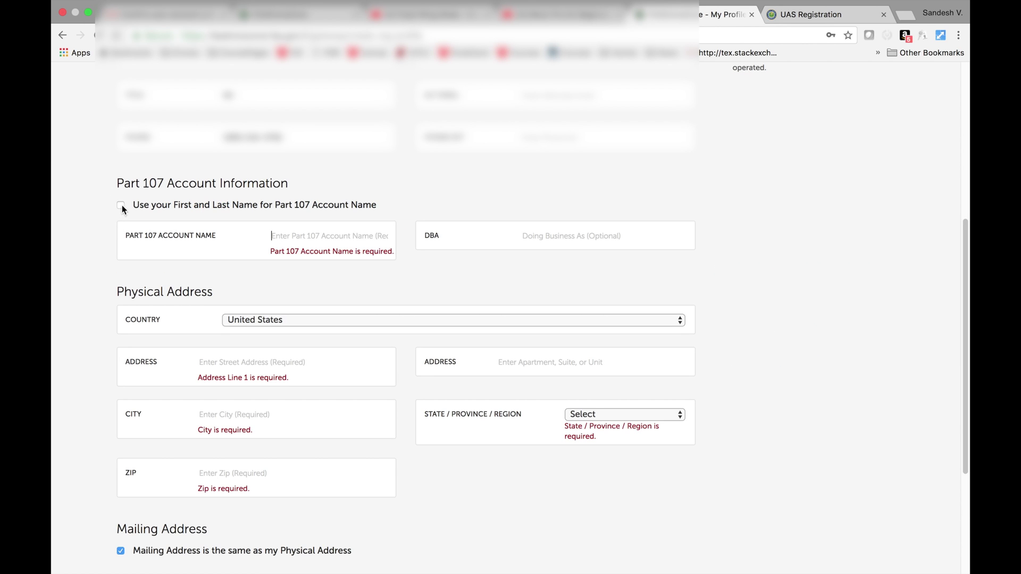
# - Use the applicant's first and last name as account name, enter the address, and proceed
pyautogui.click(120, 205)
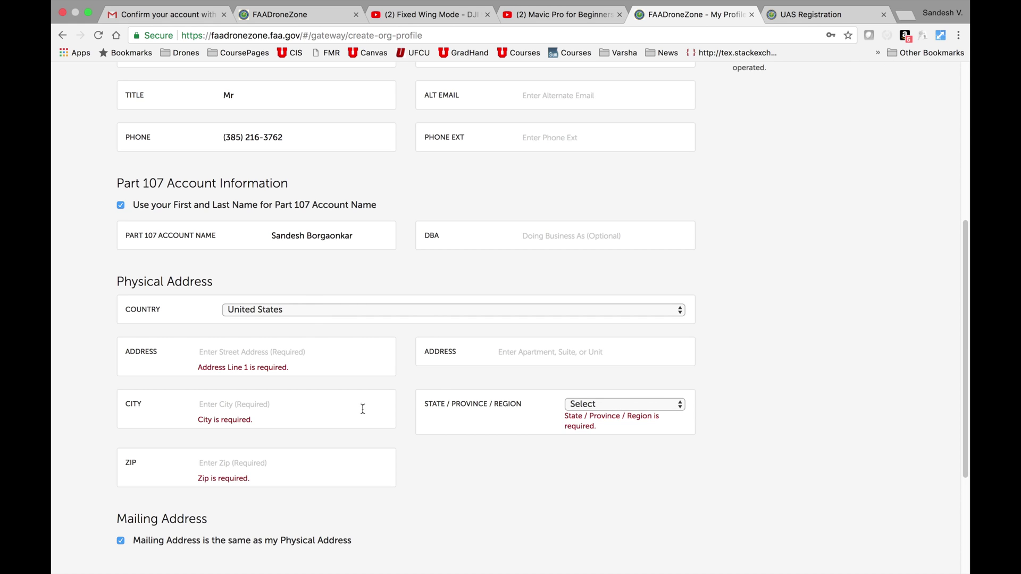
pyautogui.click(294, 352)
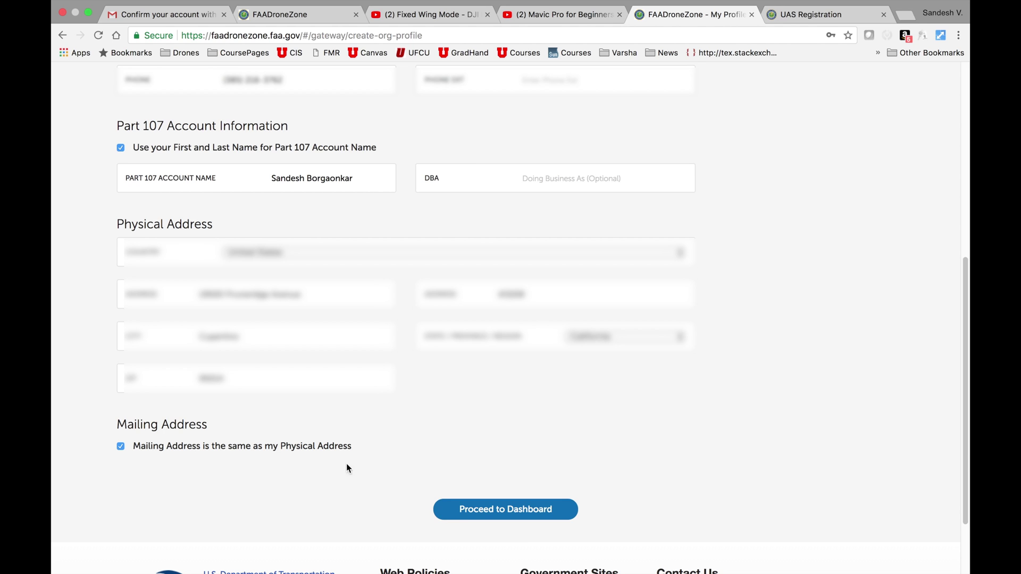
pyautogui.click(519, 514)
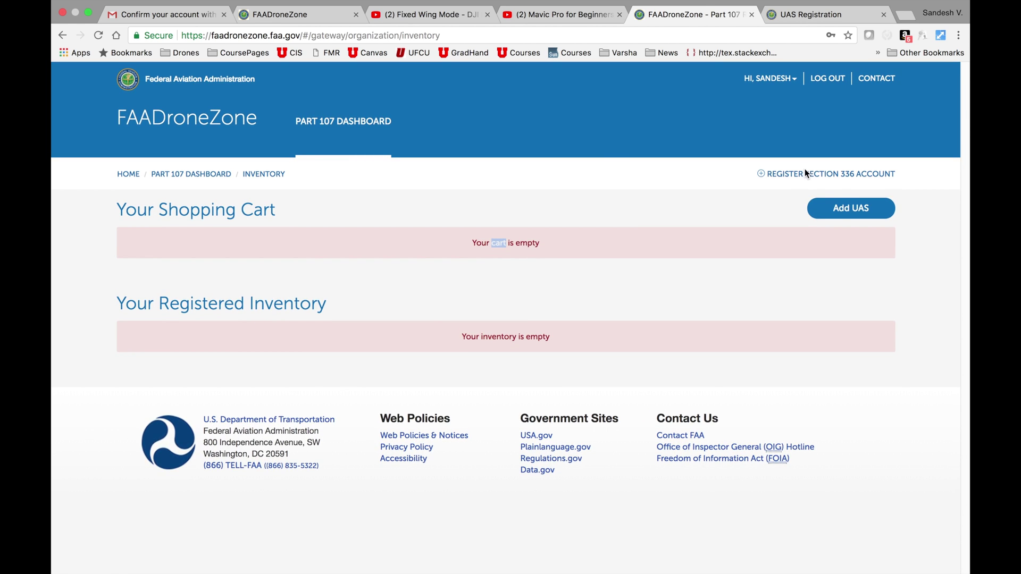
# - Add a Purchased DJI Mavic Pro with nickname, manufacturer, model and serial to the cart
pyautogui.click(847, 212)
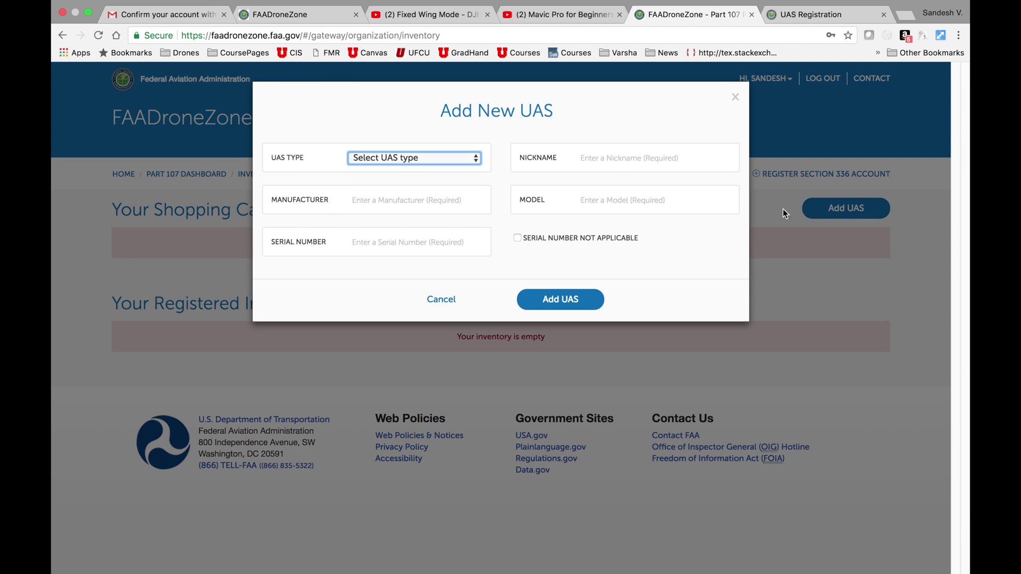
pyautogui.click(477, 158)
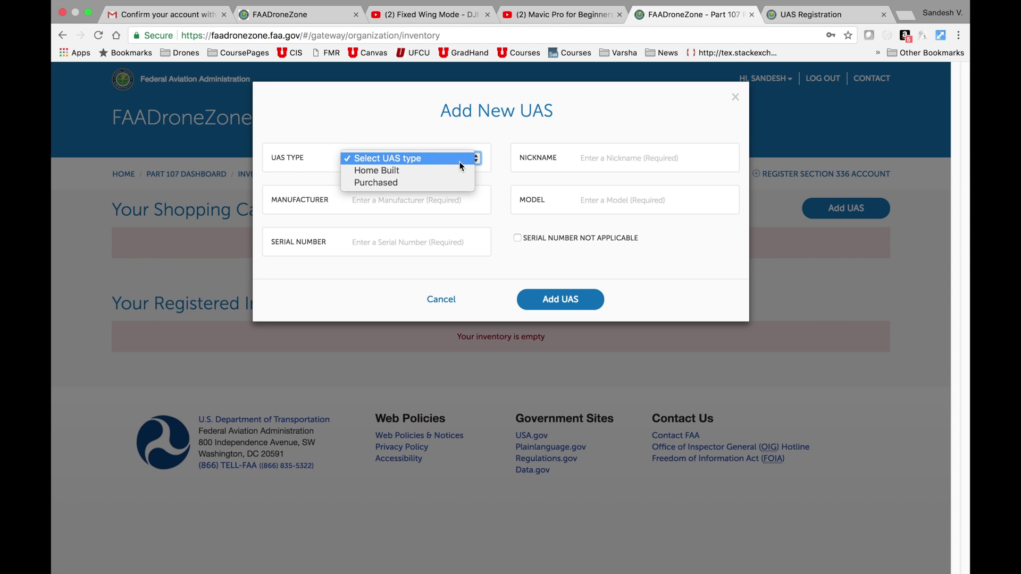
pyautogui.click(448, 180)
pyautogui.click(613, 158)
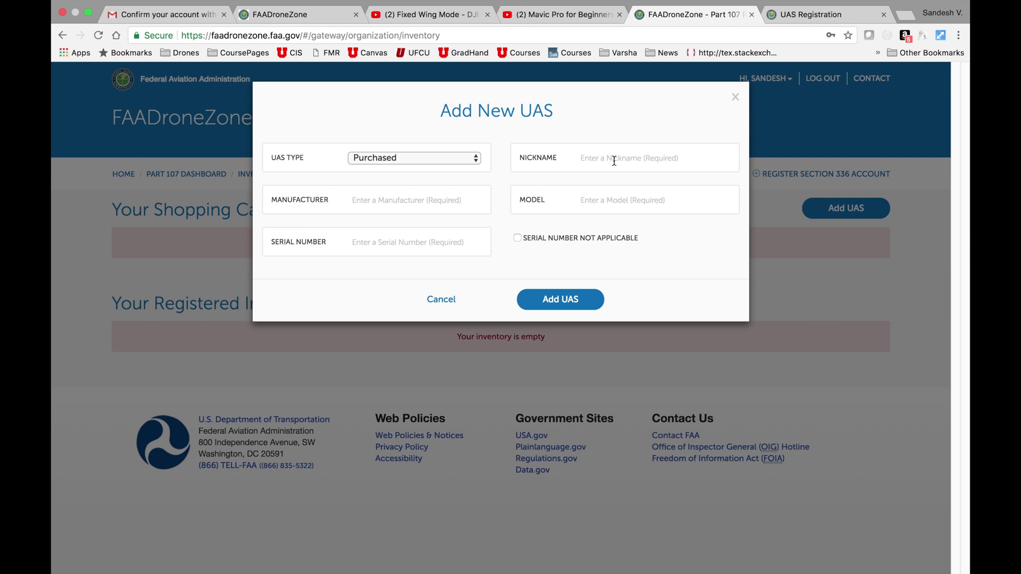
pyautogui.write('s')
pyautogui.press('BackSpace')
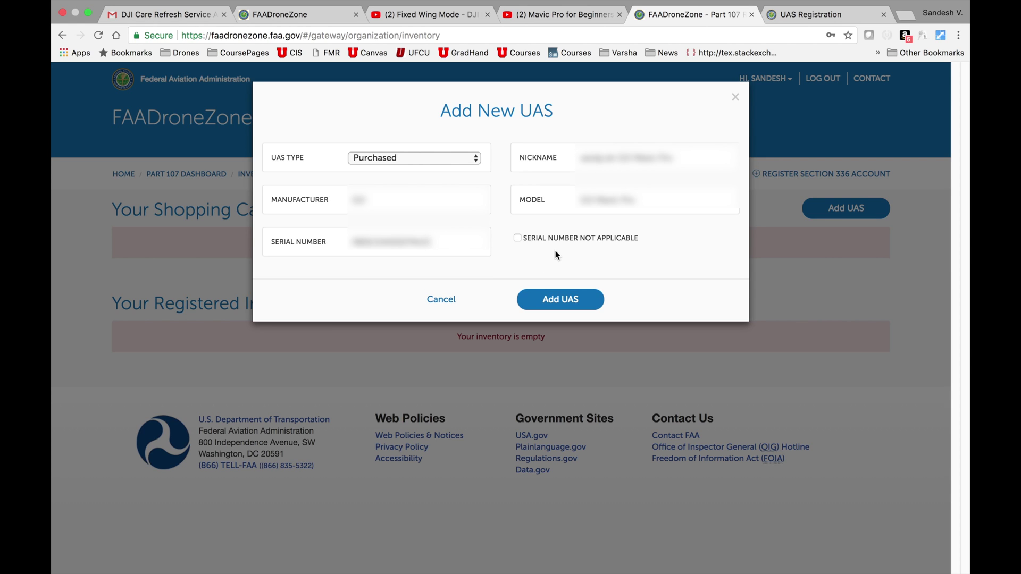
pyautogui.click(569, 300)
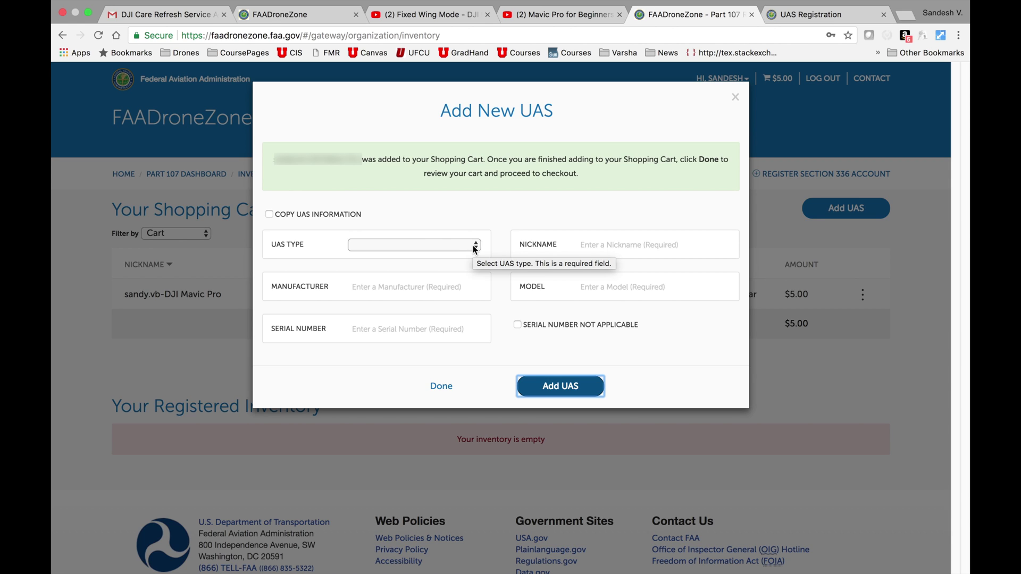
pyautogui.click(441, 386)
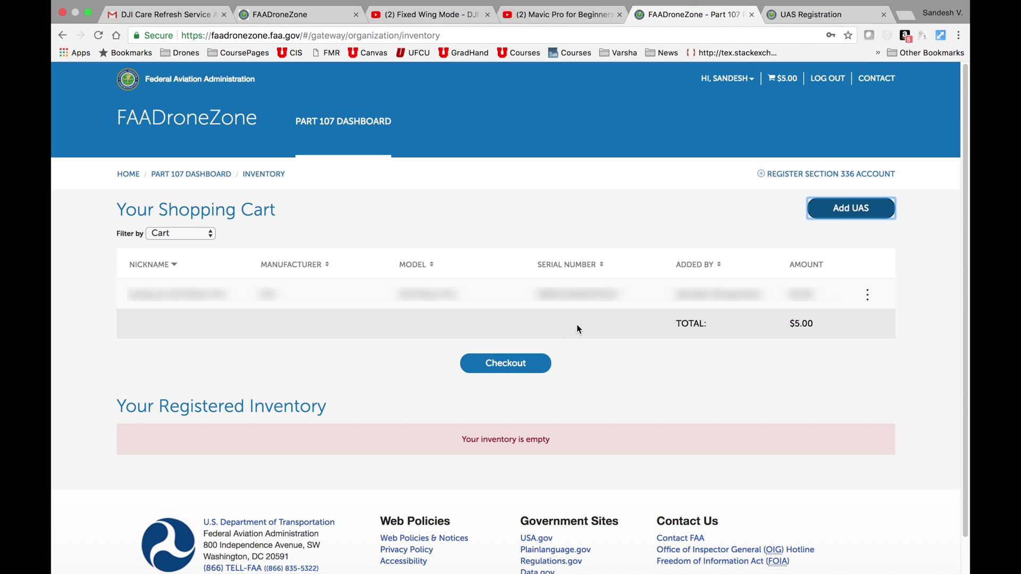
# - Start checkout for the shopping cart
pyautogui.click(507, 365)
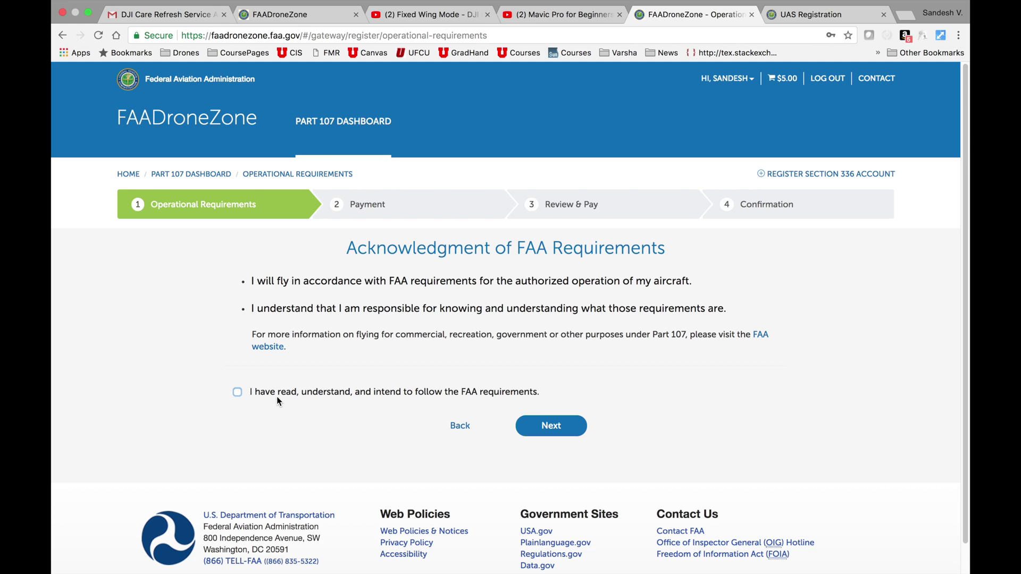
# - Acknowledge the FAA requirements, then advance through the payment and billing step to order review
pyautogui.click(237, 391)
pyautogui.click(551, 425)
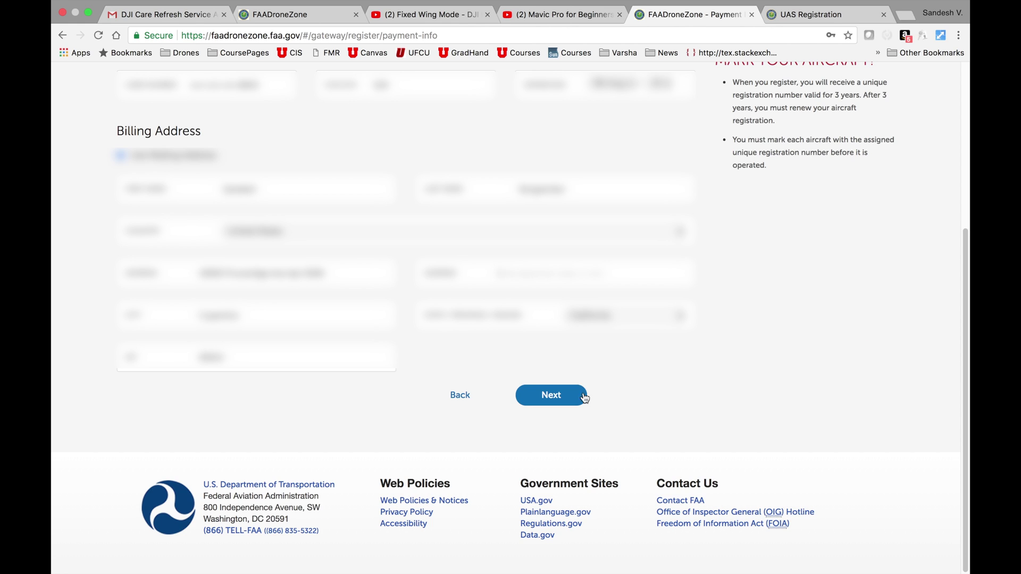
pyautogui.click(584, 396)
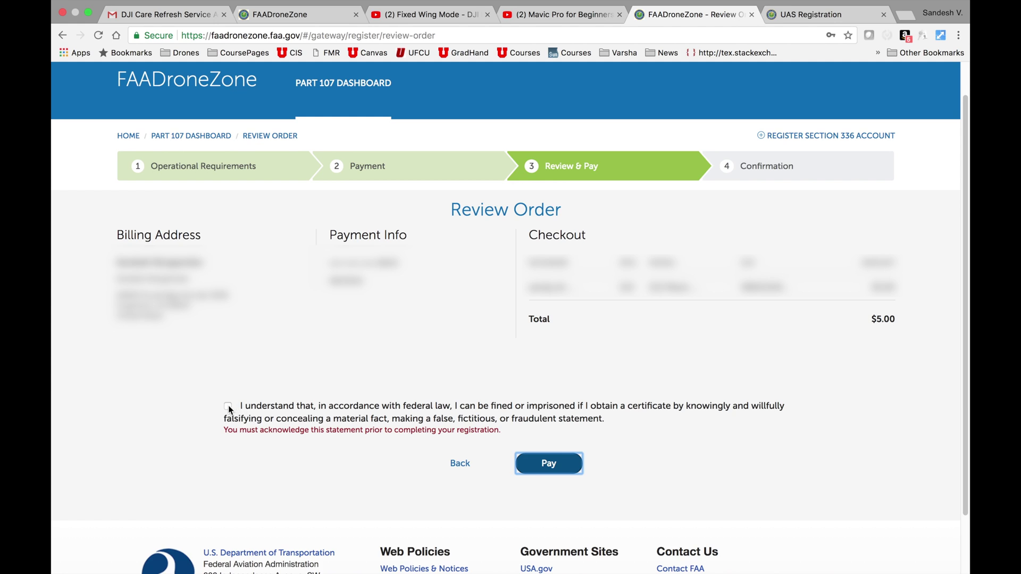
# - Confirm the federal law statement and pay the $5.00 registration fee
pyautogui.click(228, 407)
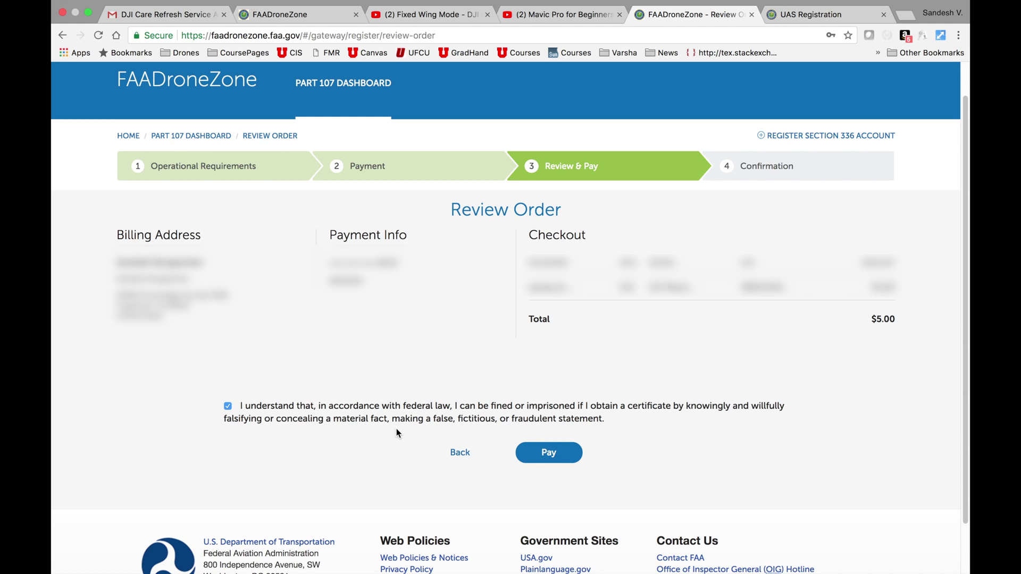
pyautogui.click(546, 455)
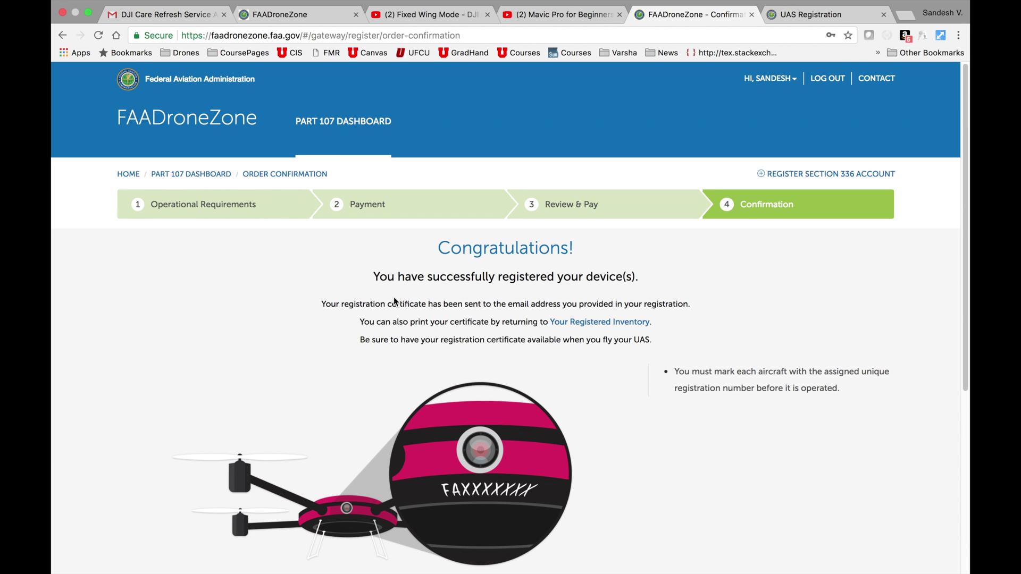
# - Highlight the confirmation sentence about the emailed certificate, then clear the selection
pyautogui.moveTo(374, 304); pyautogui.dragTo(687, 306)
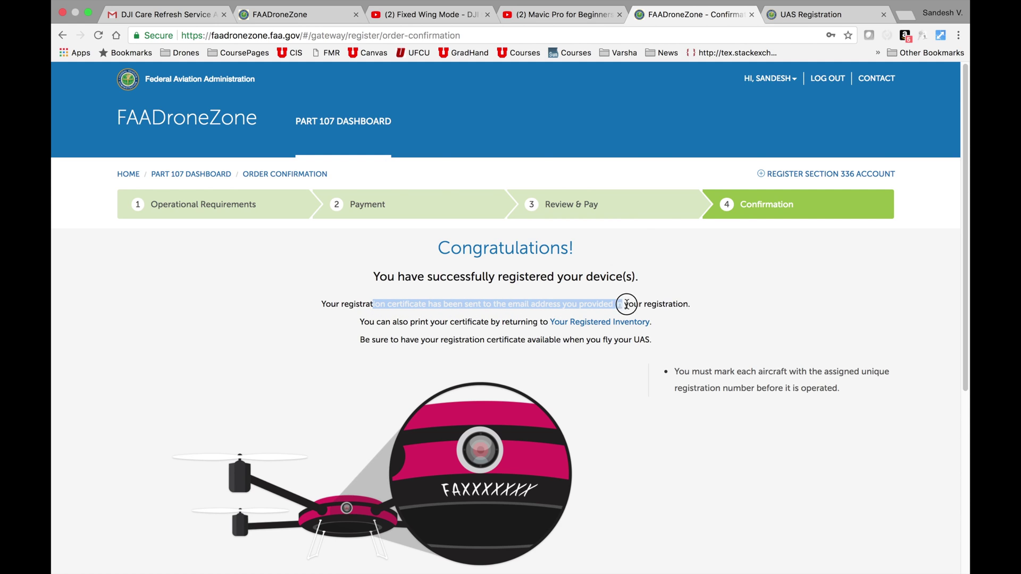
pyautogui.click(688, 307)
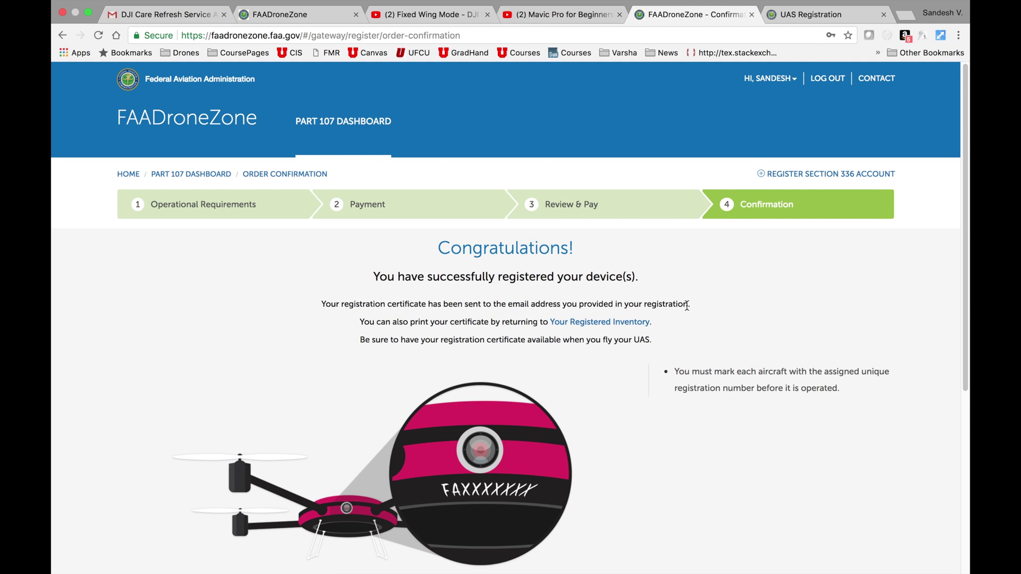